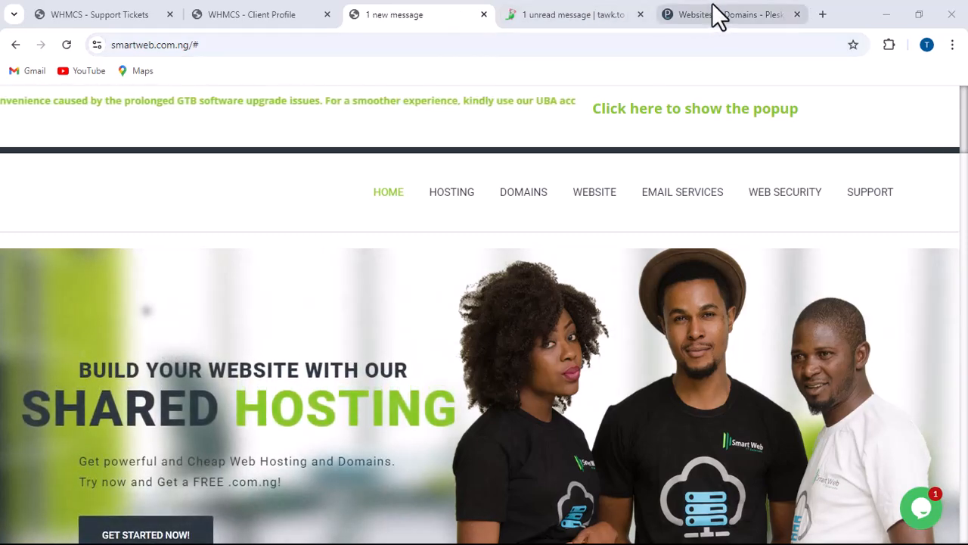
- Switch to Plesk and open the form for creating an email address in the mail accounts of tutorials.name.ng
mouse_move(715, 15)
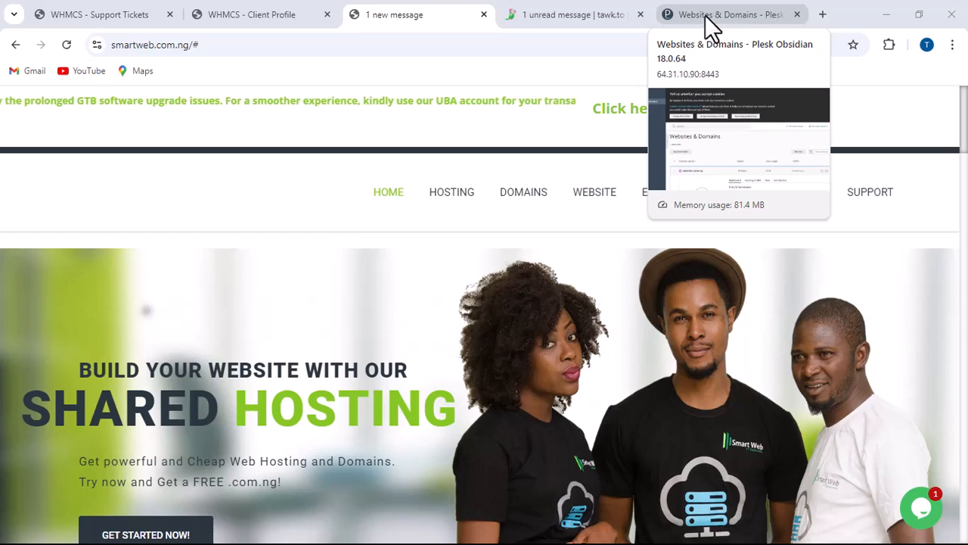
click(708, 22)
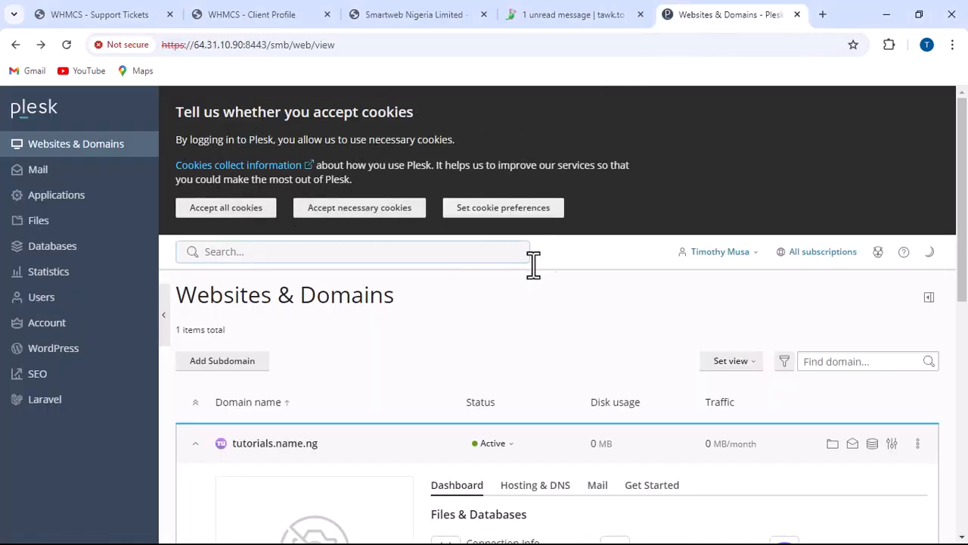
scroll(565, 261, down, 3)
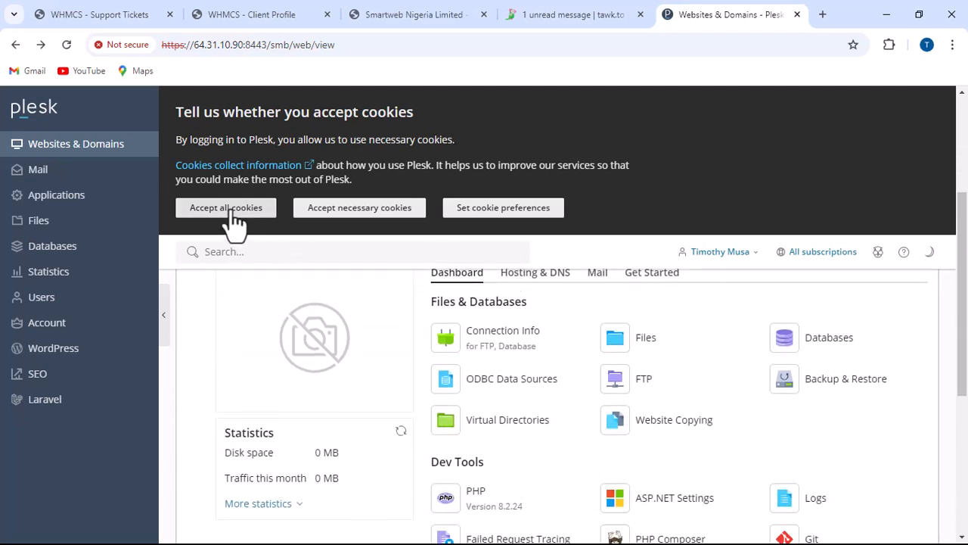
scroll(533, 299, up, 1)
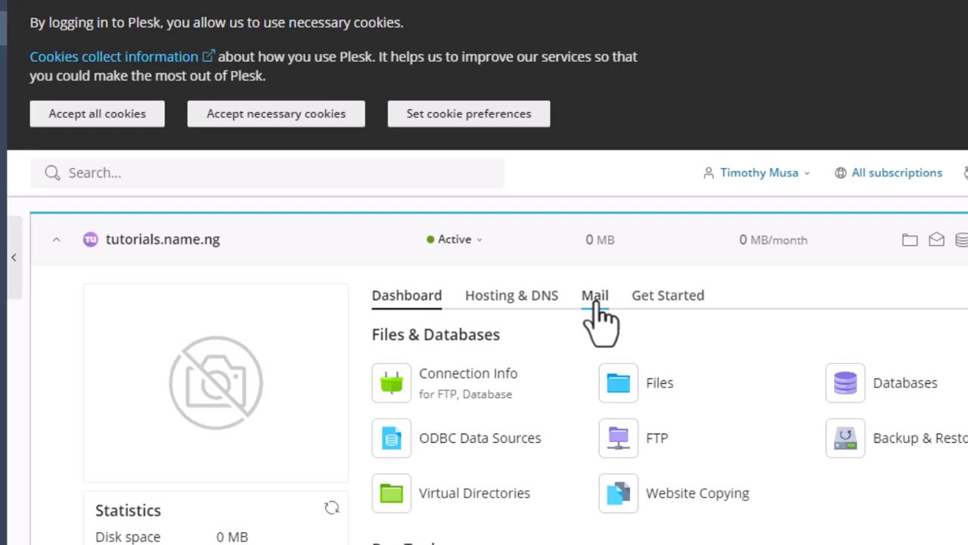
click(595, 301)
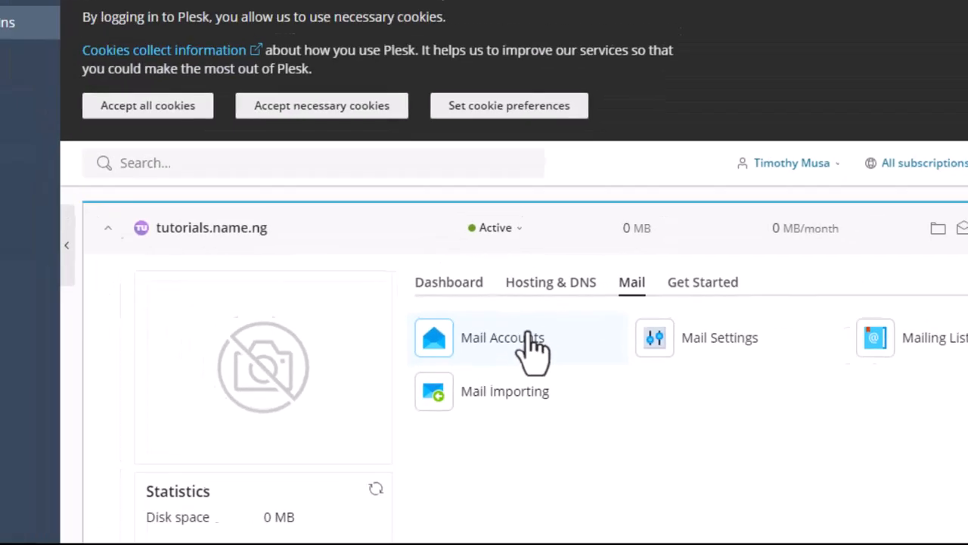
click(516, 244)
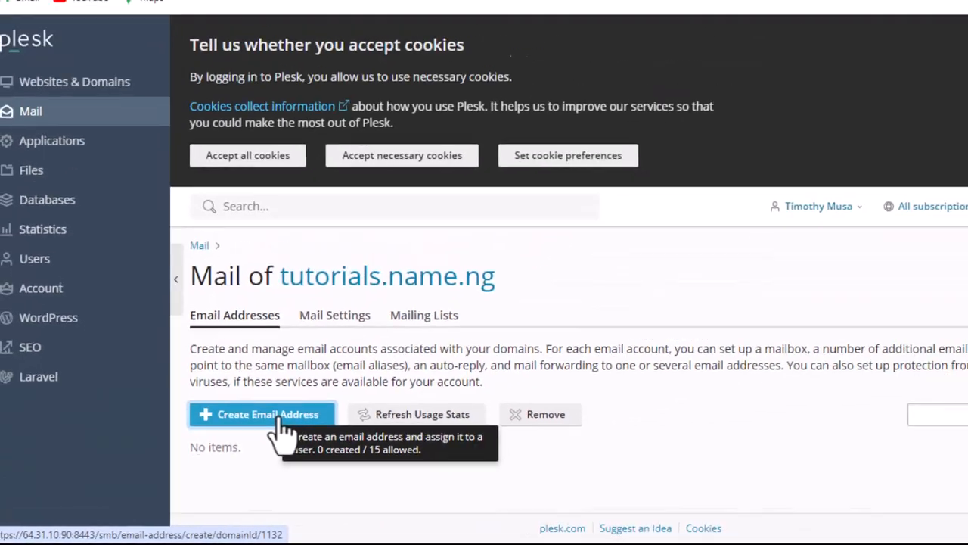
click(416, 326)
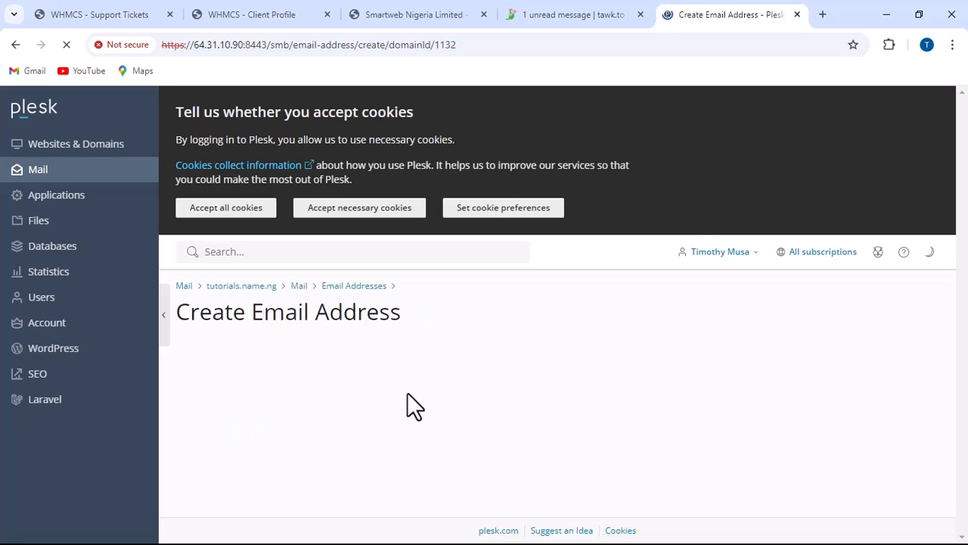
scroll(410, 371, down, 2)
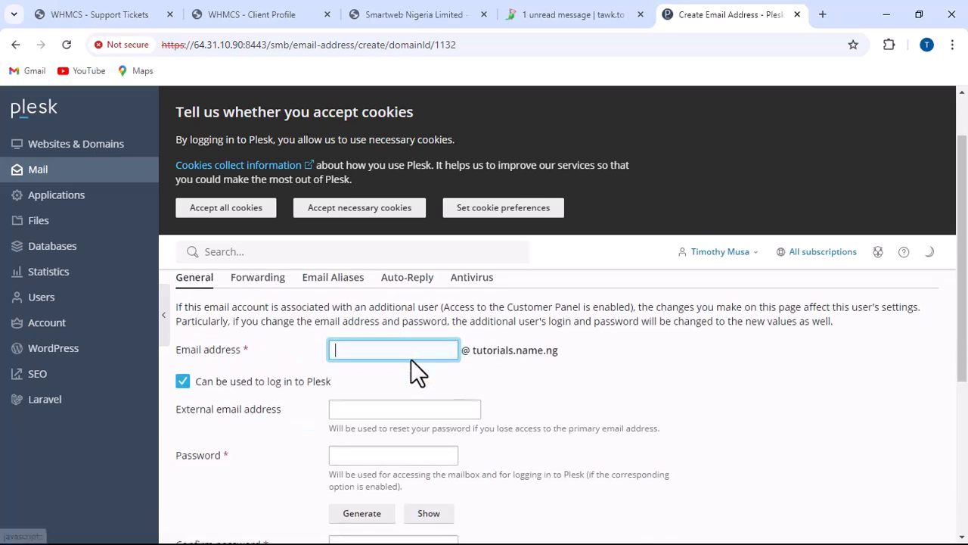
scroll(503, 416, up, 1)
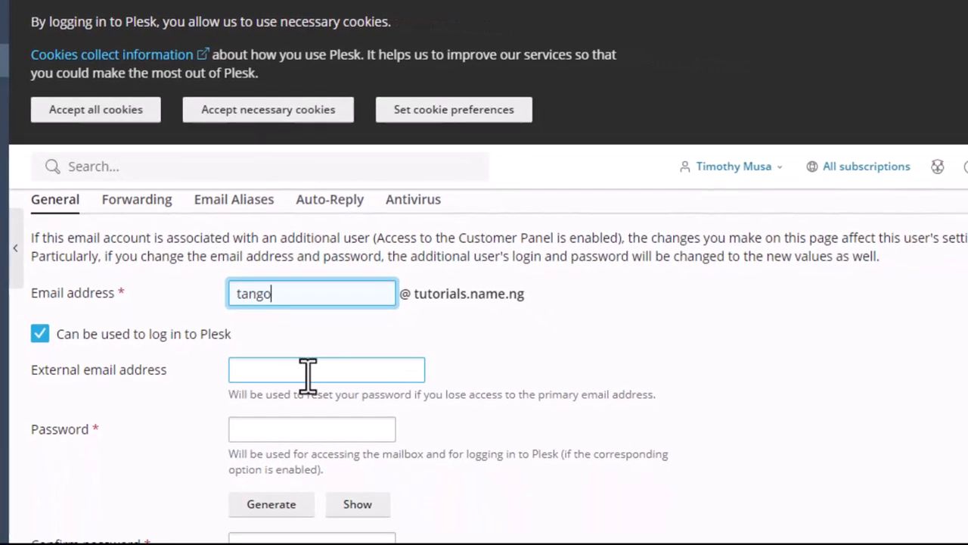
click(300, 370)
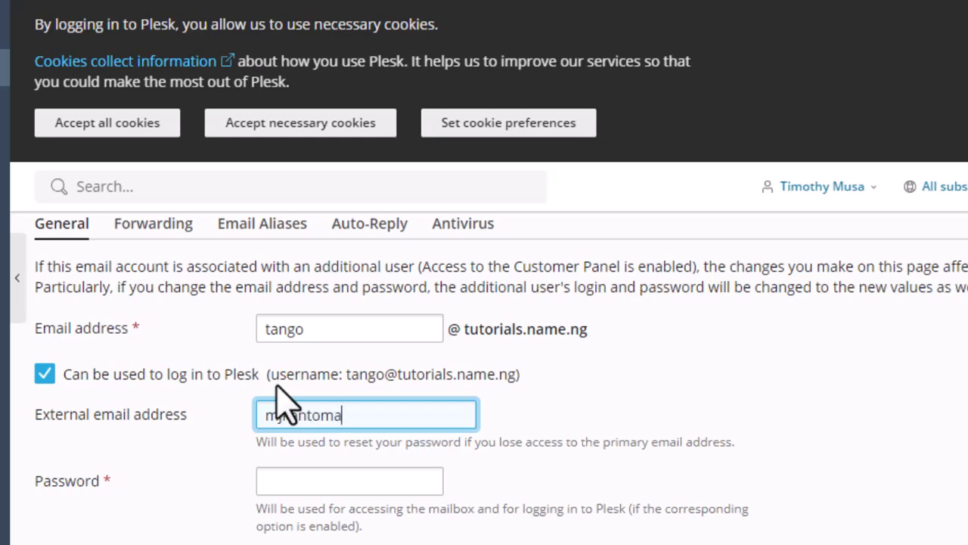
key(BackSpace)
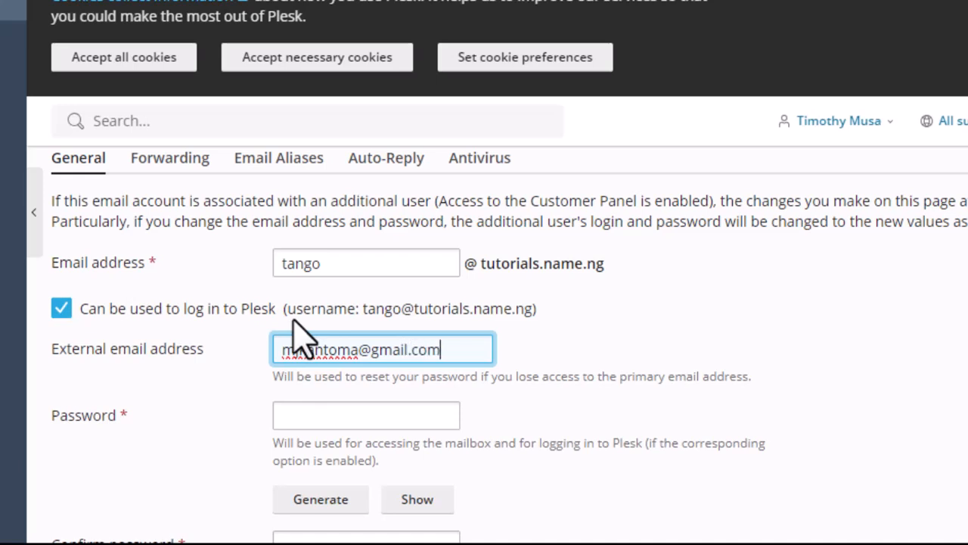
- Generate a password for the new mailbox, filling both the password and confirmation fields
click(327, 416)
scroll(392, 433, down, 1)
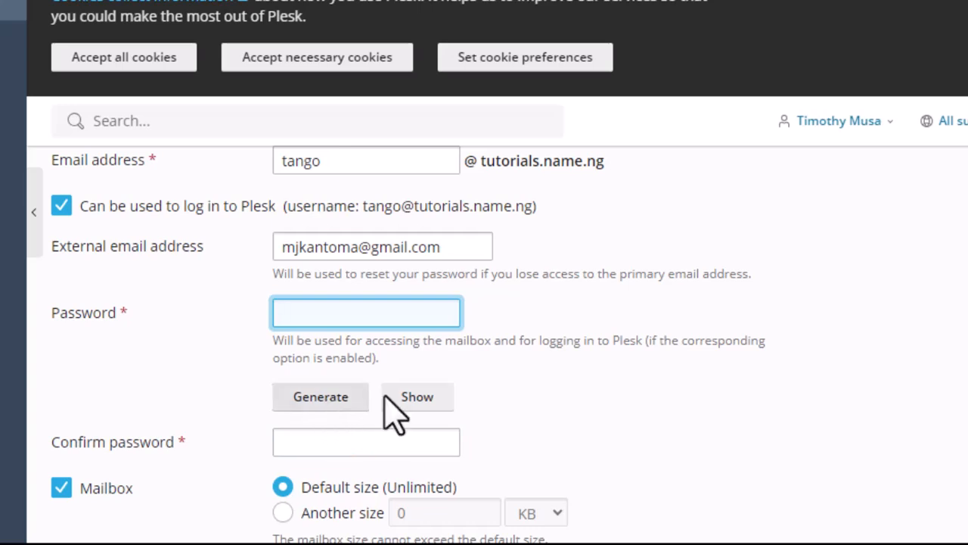
click(333, 405)
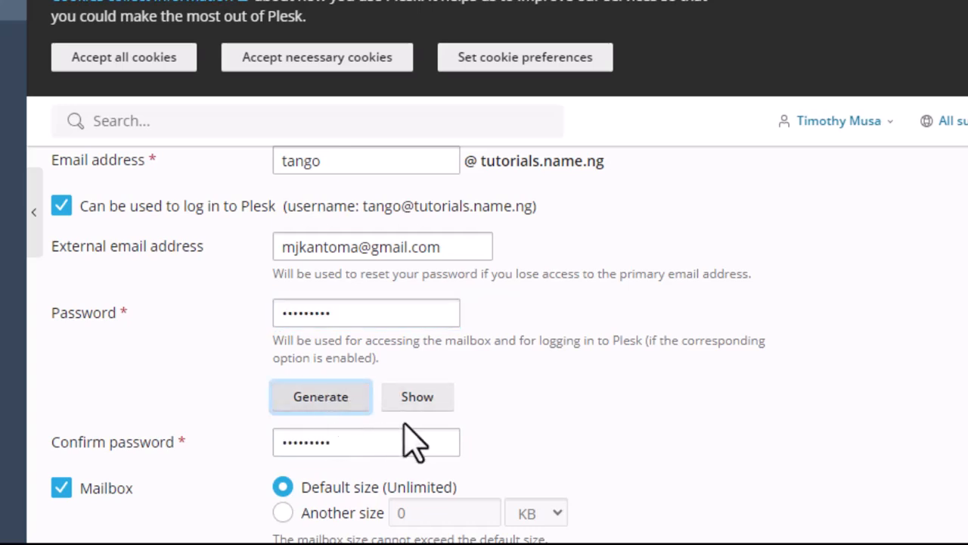
scroll(424, 379, down, 1)
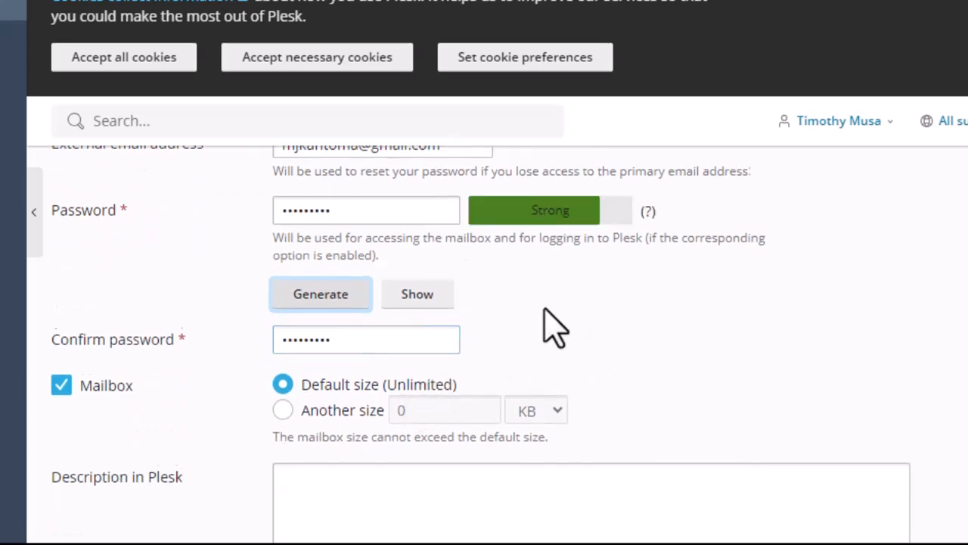
- Create the email account with the default unlimited mailbox size and an empty description
scroll(540, 325, down, 2)
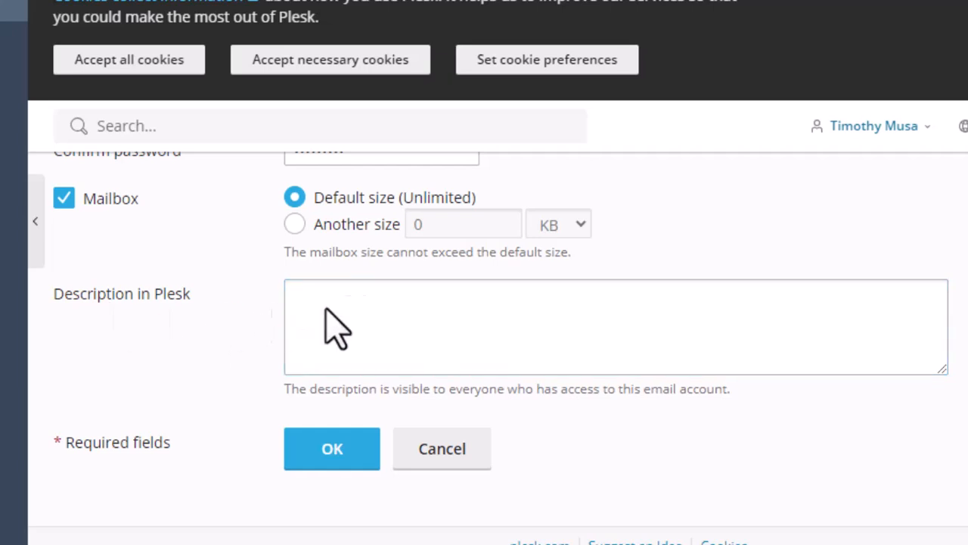
click(353, 308)
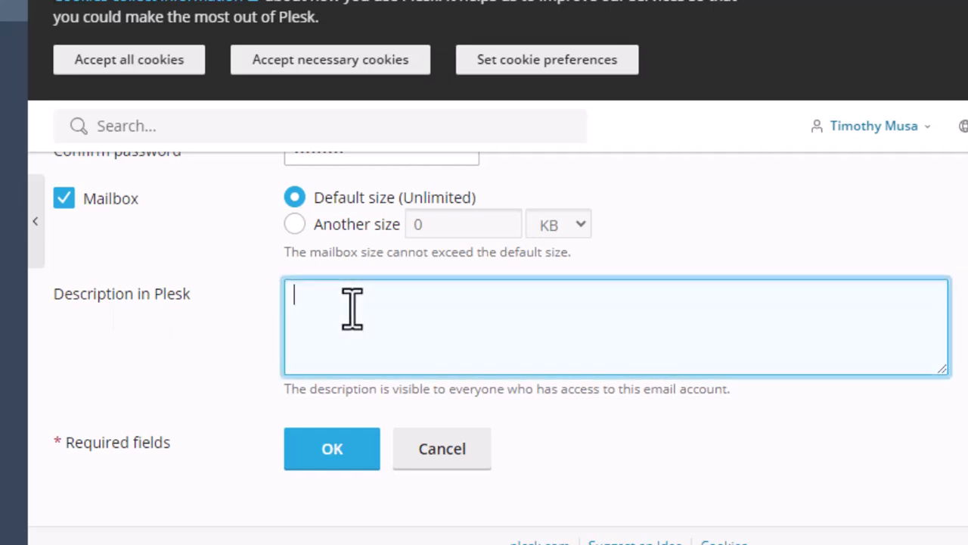
click(334, 450)
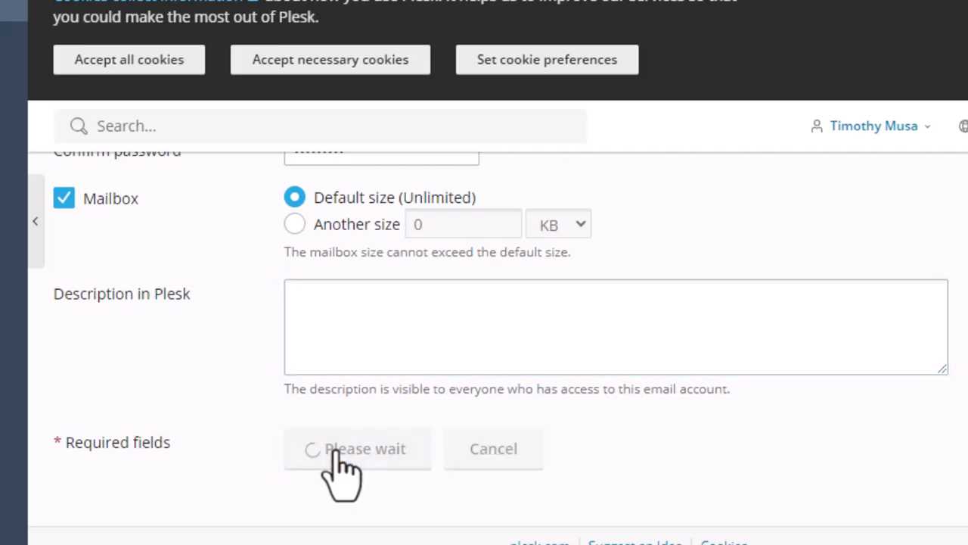
scroll(661, 307, up, 7)
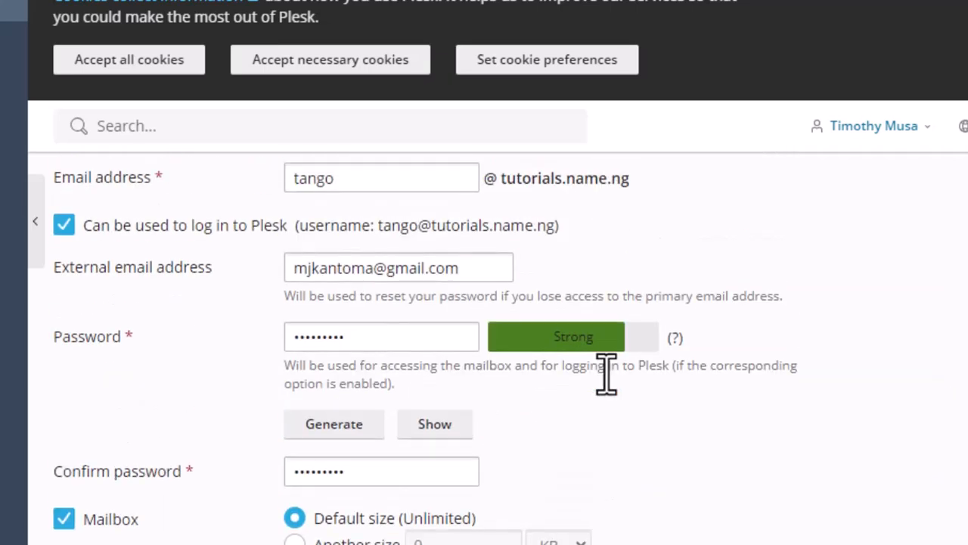
scroll(519, 340, down, 7)
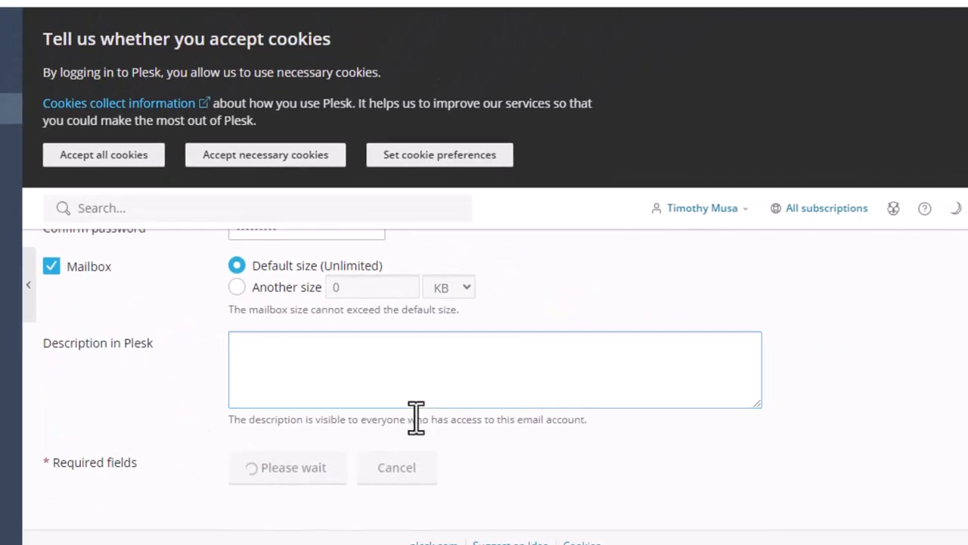
scroll(414, 416, up, 2)
scroll(414, 416, down, 1)
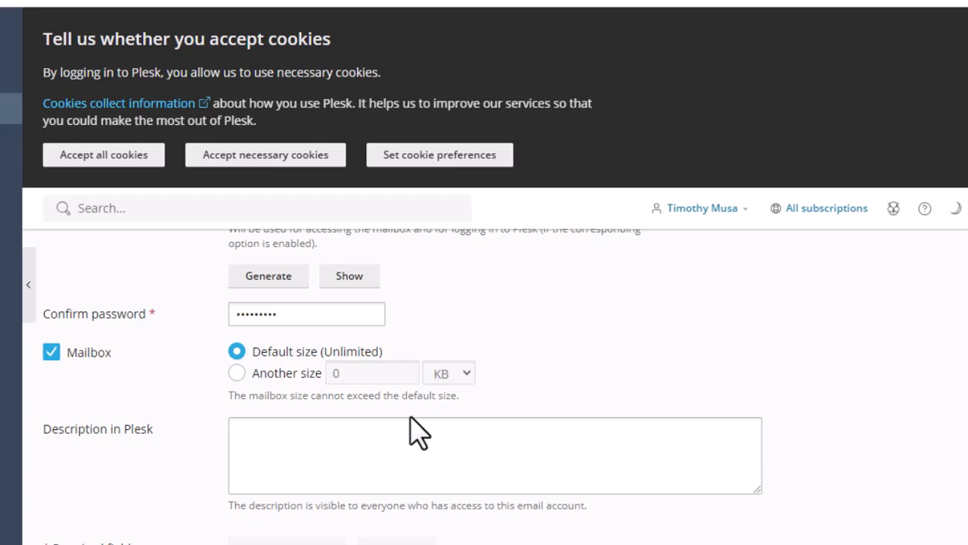
scroll(413, 428, down, 1)
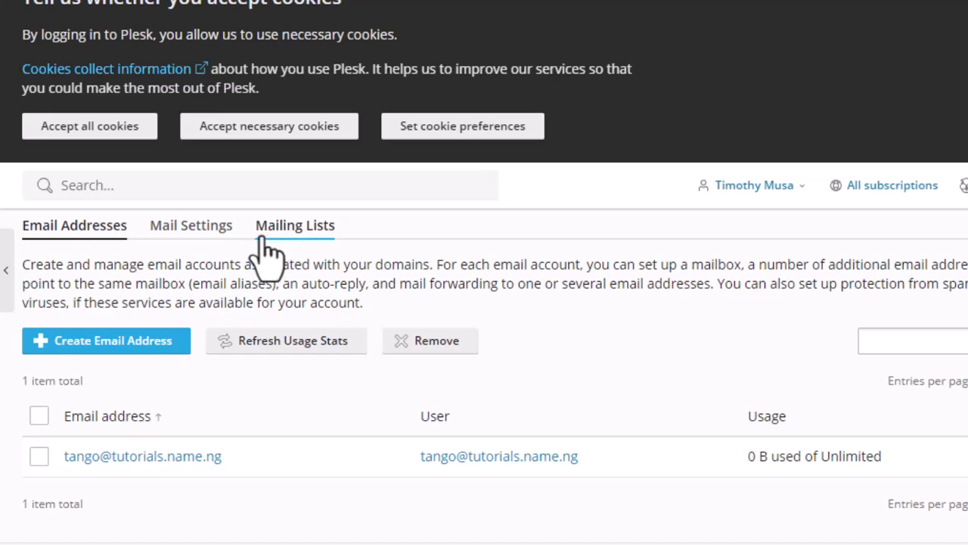
- Open the mail settings of tutorials.name.ng, select Enabled for the domain's mail service and apply the settings
click(200, 235)
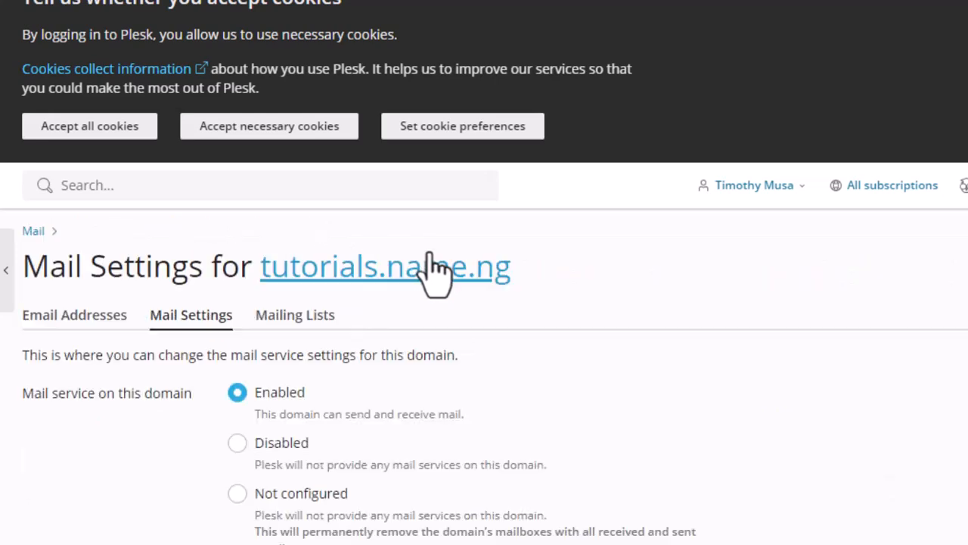
scroll(633, 277, down, 2)
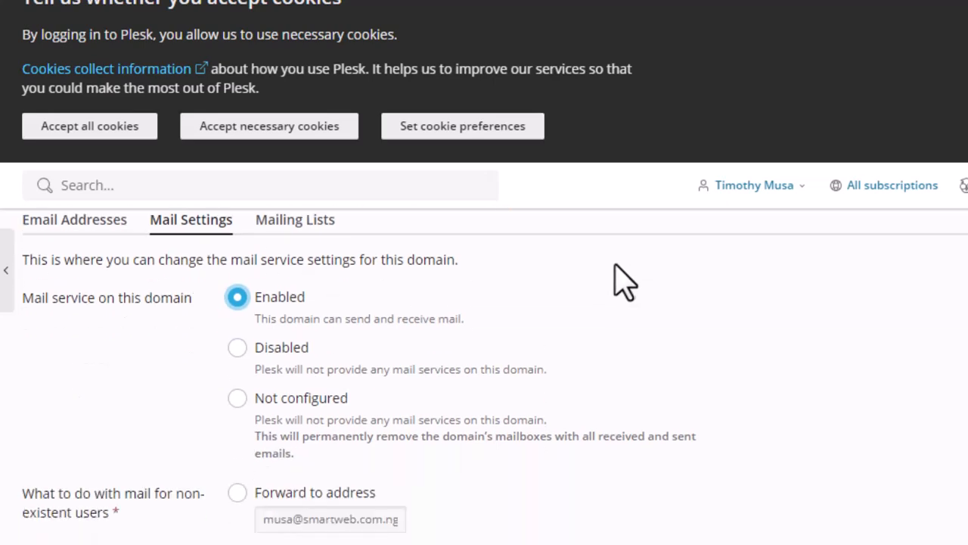
right_click(235, 351)
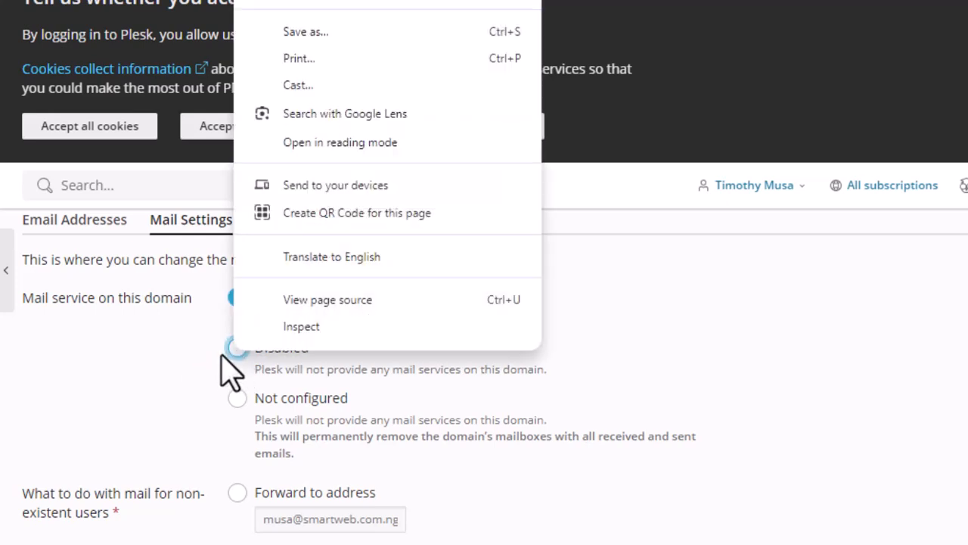
click(167, 376)
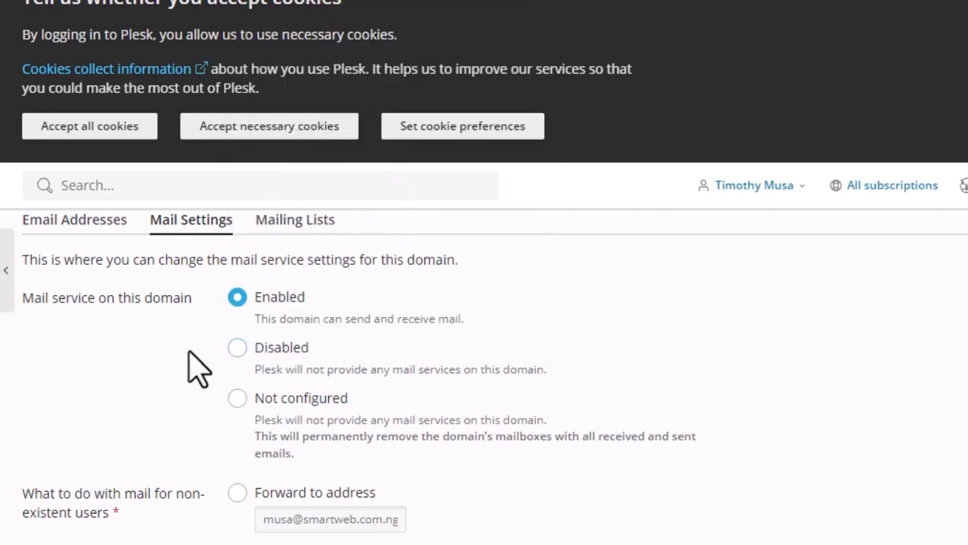
click(237, 301)
scroll(237, 316, down, 10)
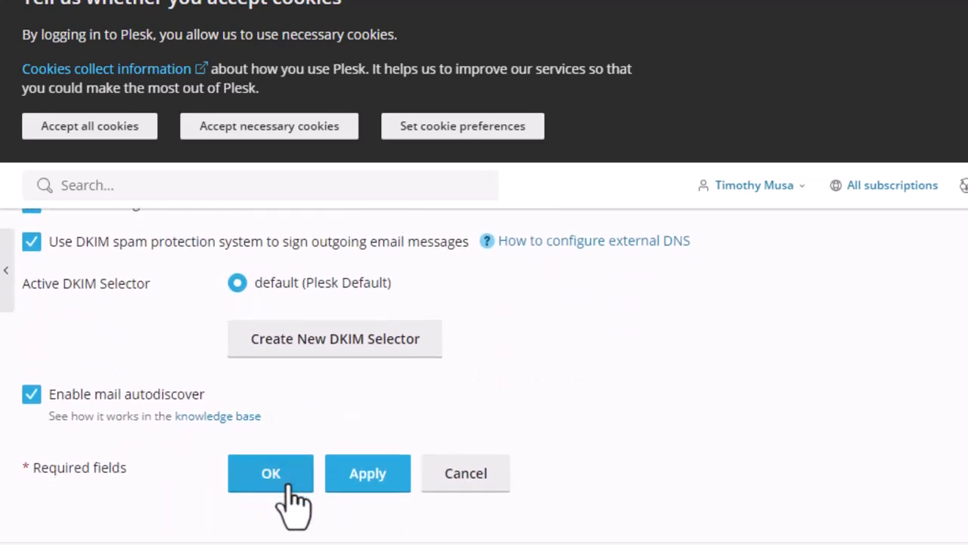
click(378, 477)
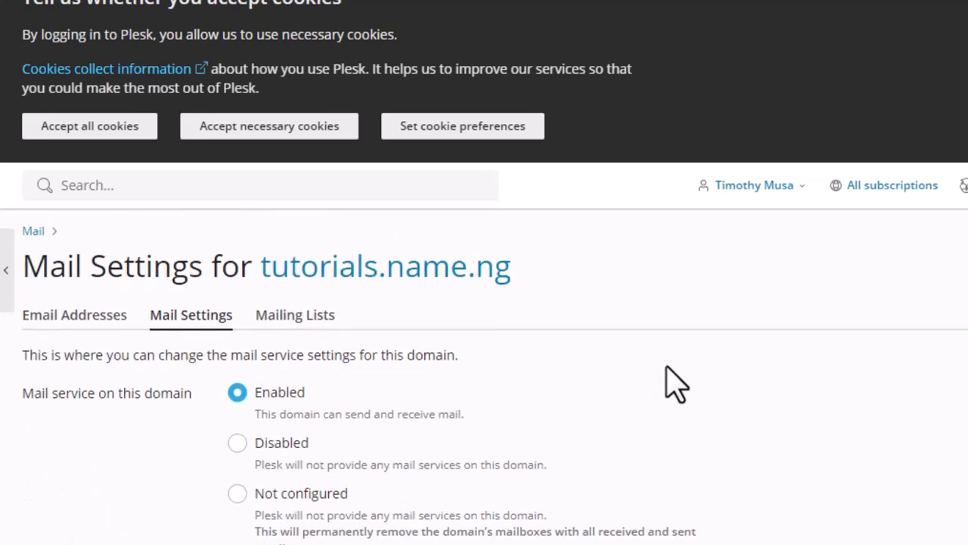
click(464, 201)
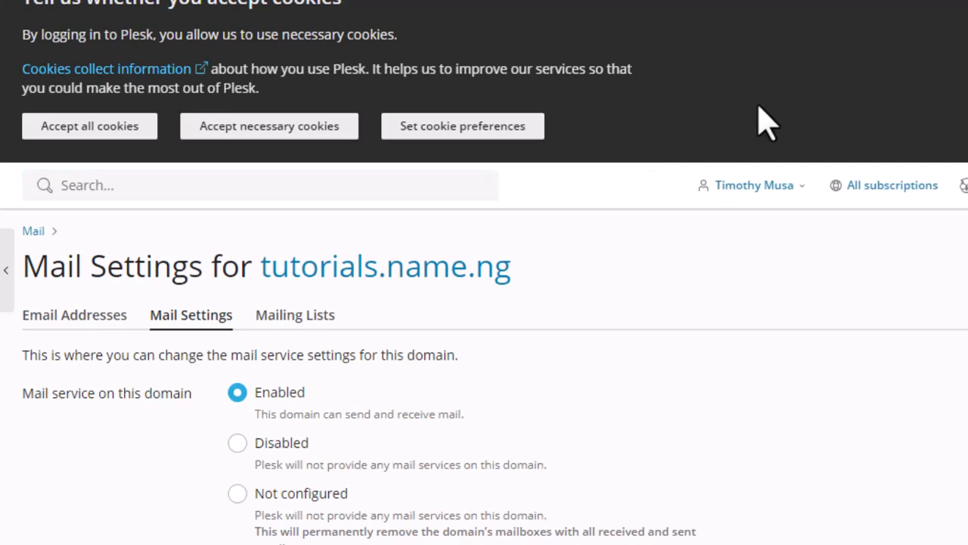